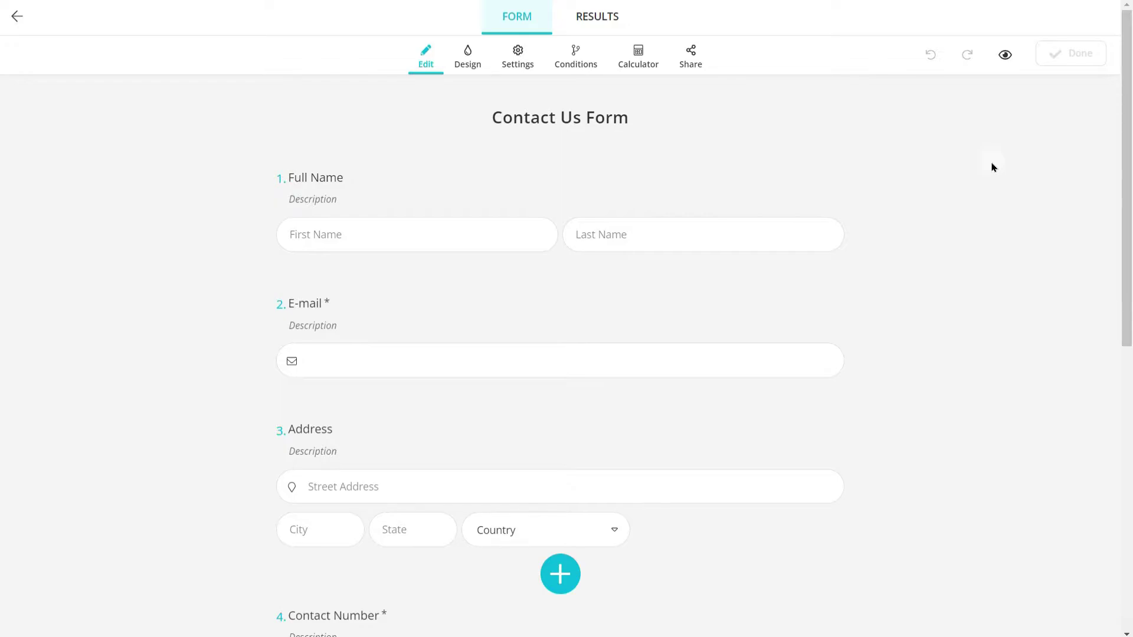
Open the Share options for the Contact Us Form
{"action": "left_click", "coordinate": [701, 66]}
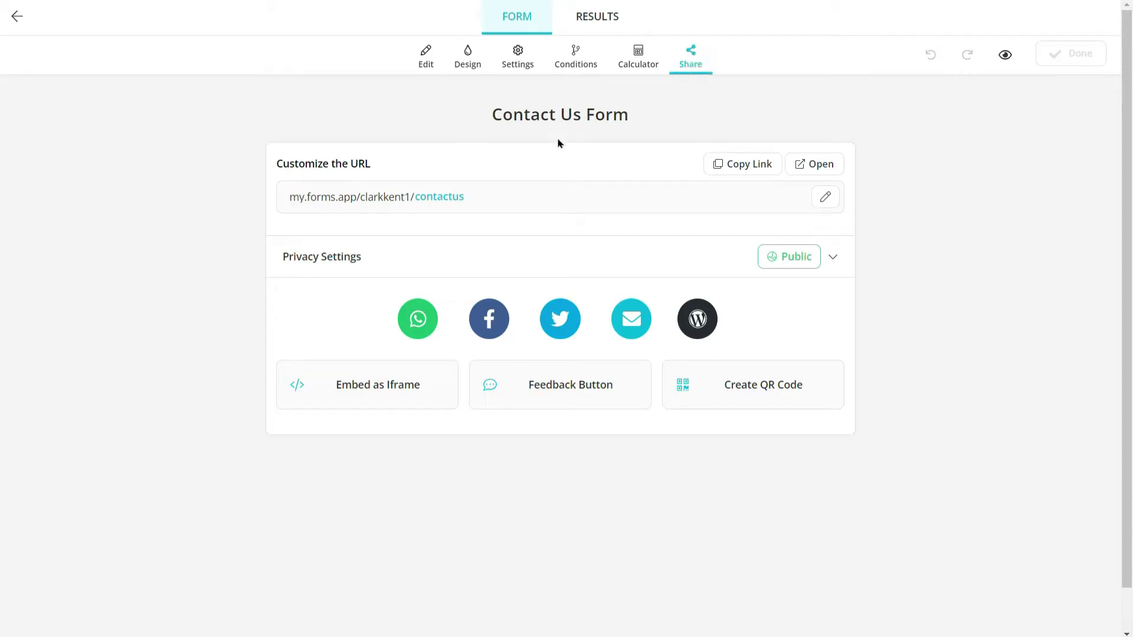
Copy the iframe embed code at 600% height, preview on mobile, then view Feedback Button settings
{"action": "left_click", "coordinate": [321, 390]}
{"action": "left_click", "coordinate": [358, 226]}
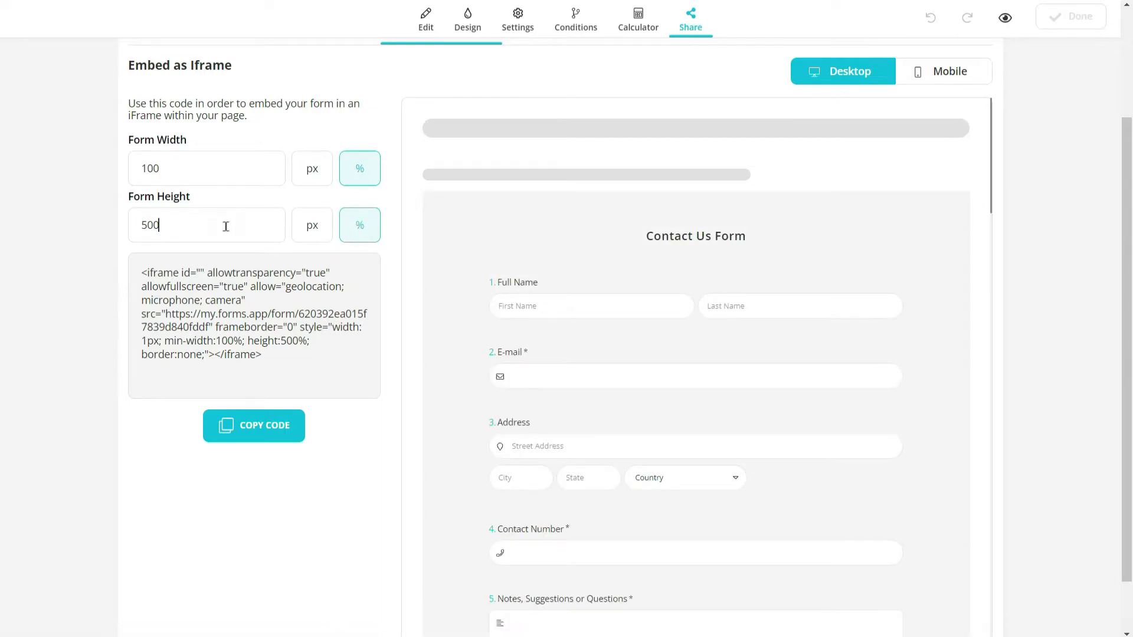
{"action": "type", "text": "6"}
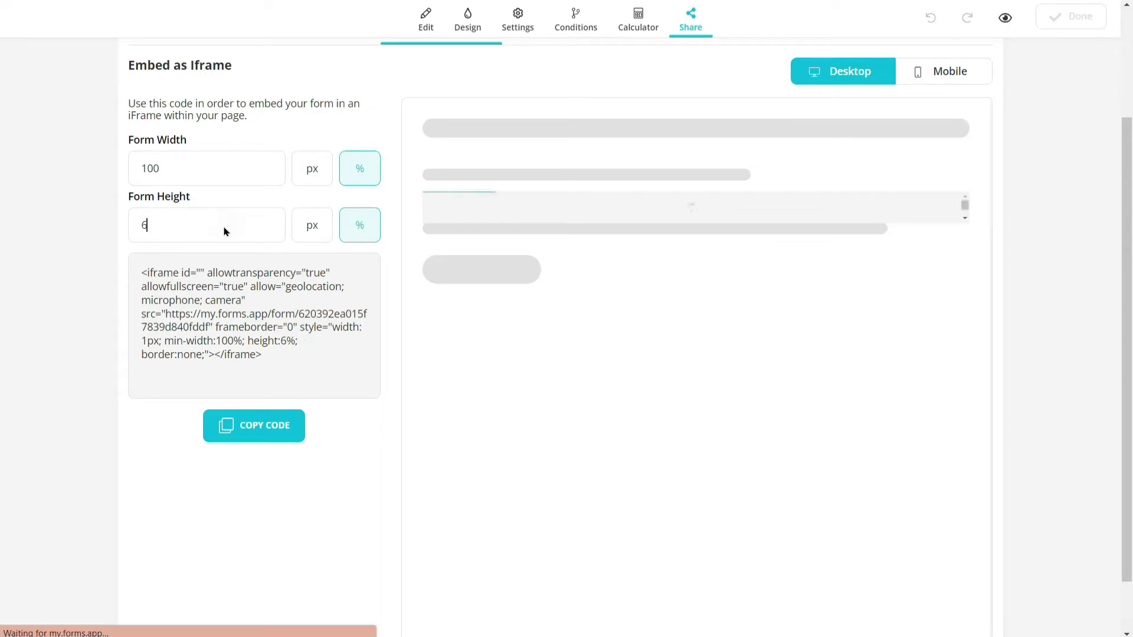
{"action": "type", "text": "00"}
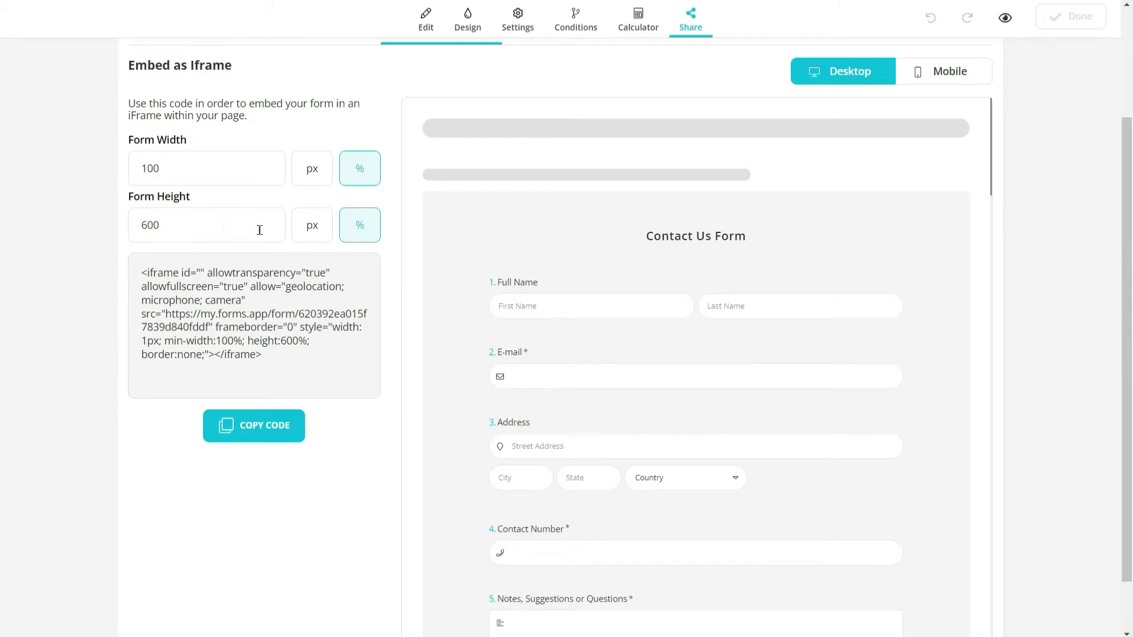
{"action": "left_click", "coordinate": [261, 437]}
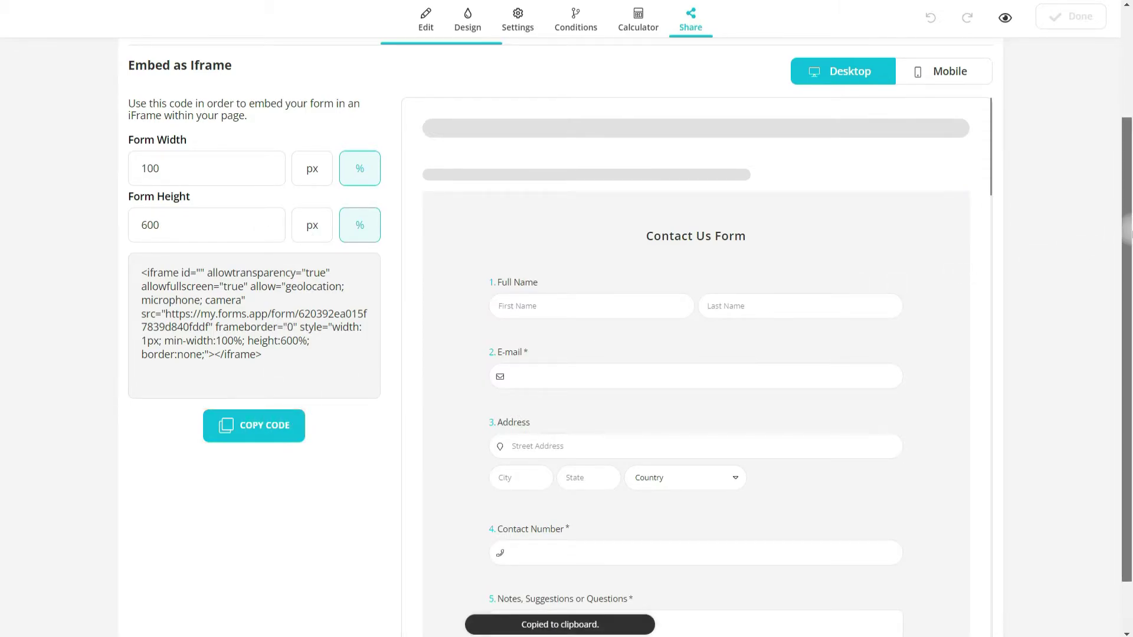
{"action": "left_click_drag", "start_coordinate": [1129, 226], "coordinate": [1129, 164]}
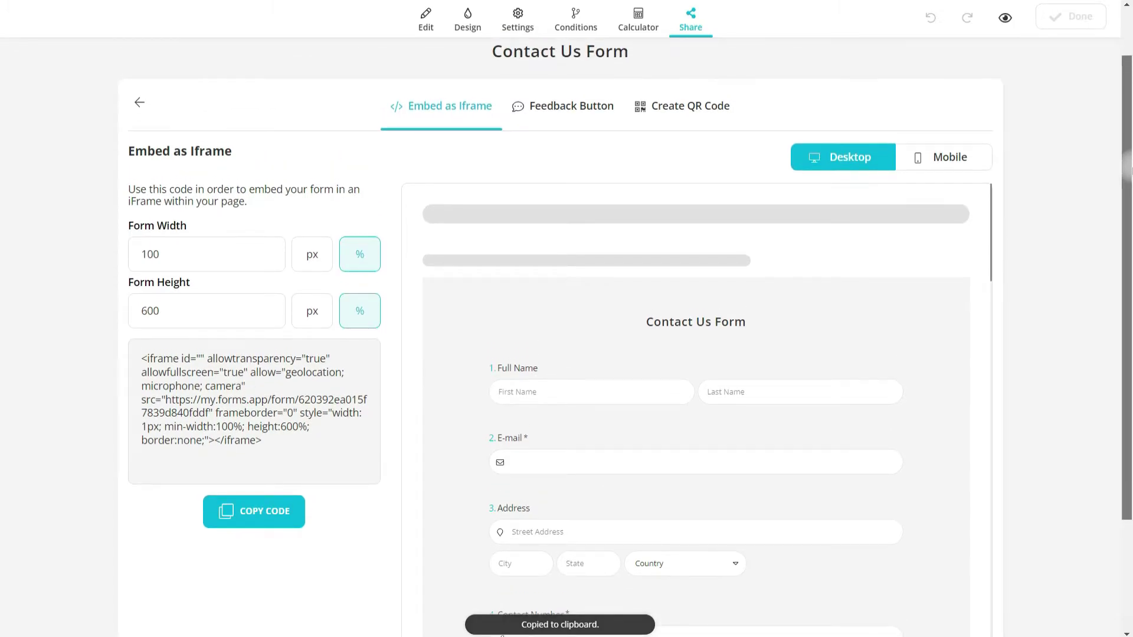
{"action": "left_click", "coordinate": [975, 157]}
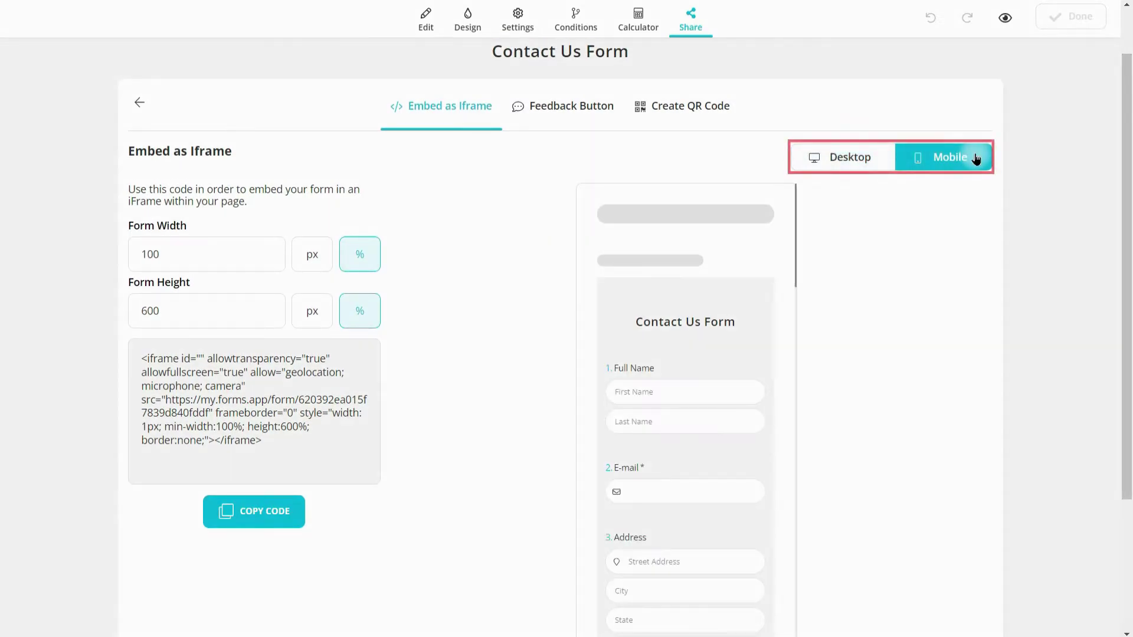
{"action": "left_click", "coordinate": [588, 105]}
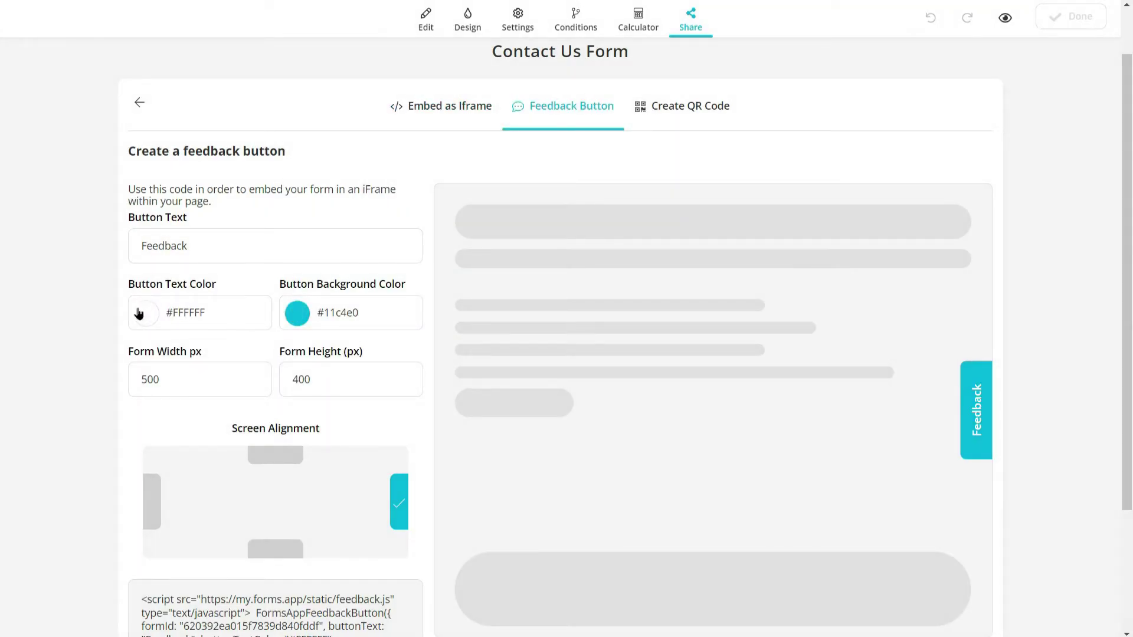
{"action": "scroll", "coordinate": [138, 312], "scroll_direction": "down", "scroll_amount": 2}
{"action": "scroll", "coordinate": [137, 310], "scroll_direction": "up", "scroll_amount": 3}
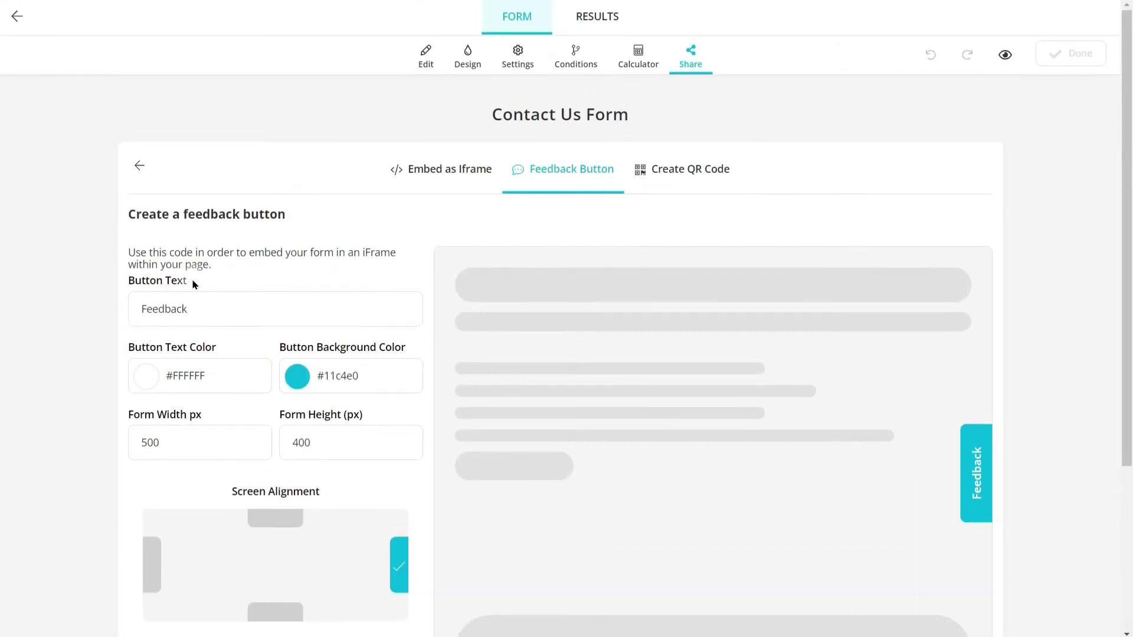
Download the Contact Us Form's QR code as a 512 px PNG image
{"action": "left_click", "coordinate": [701, 175]}
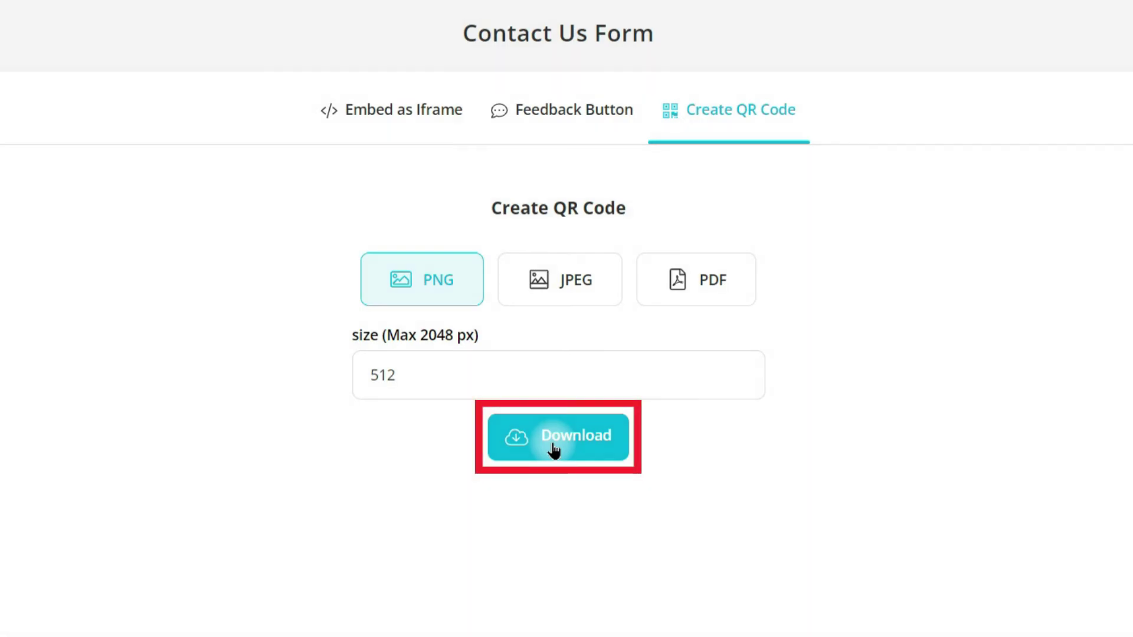
{"action": "left_click", "coordinate": [554, 449]}
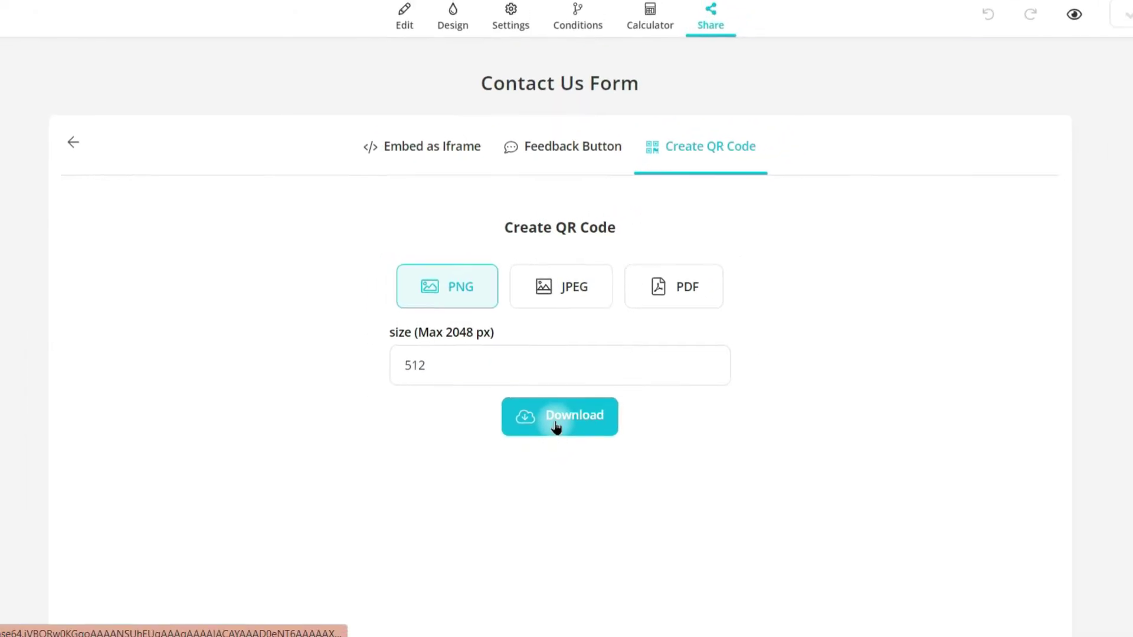